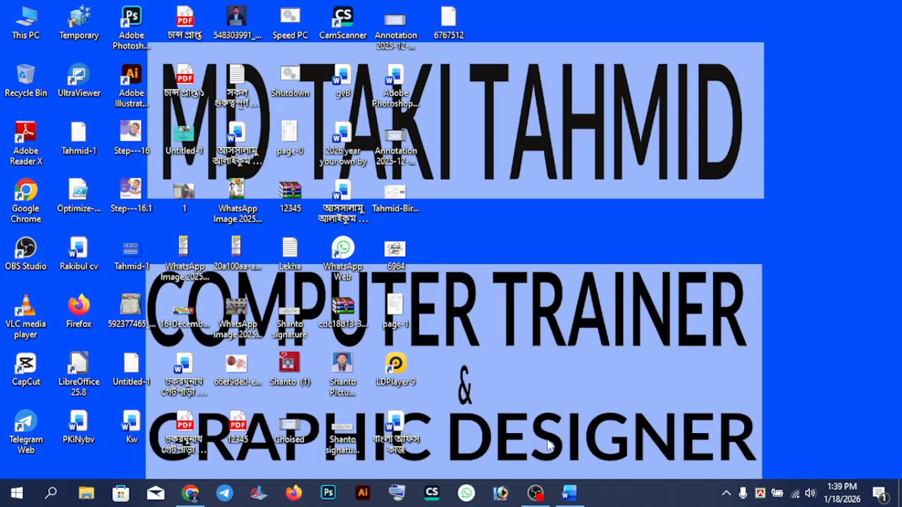
# Step: Switch to the blank Word document and insert a caduceus symbol by converting the character code 2624
pyautogui.click(568, 494)
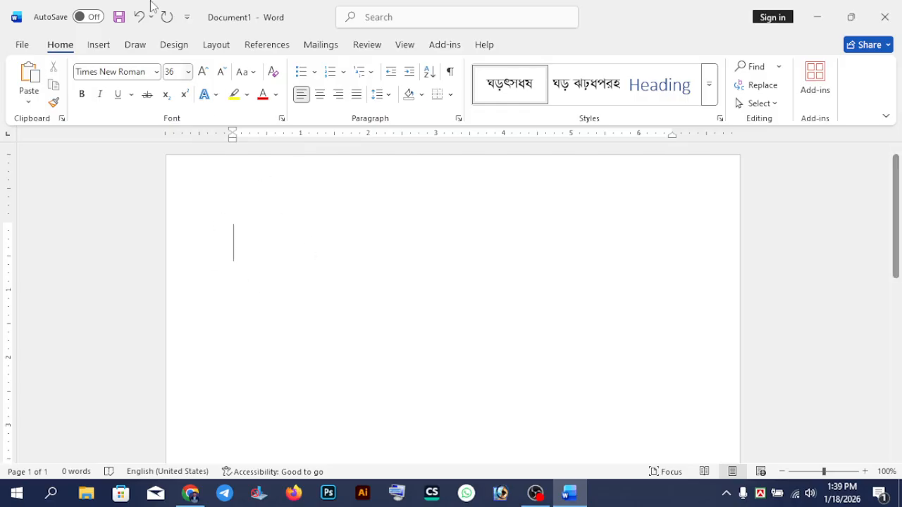
pyautogui.click(99, 44)
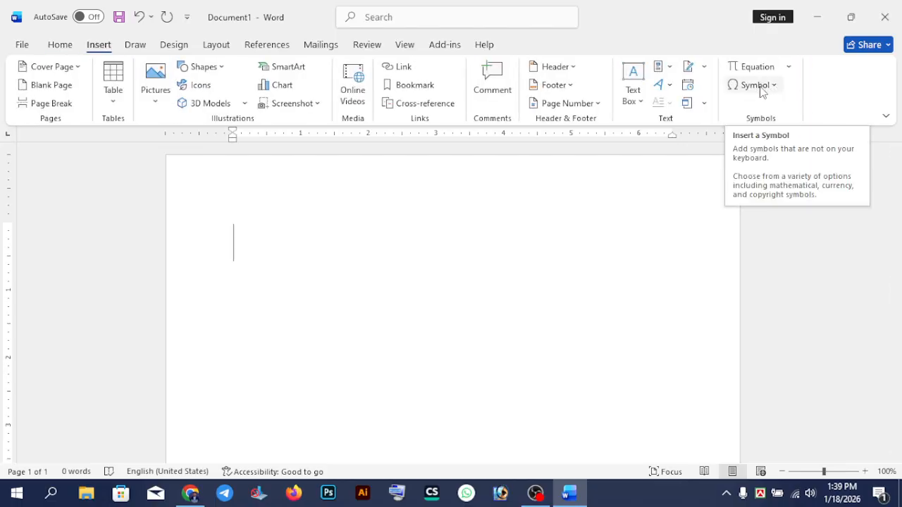
pyautogui.click(60, 45)
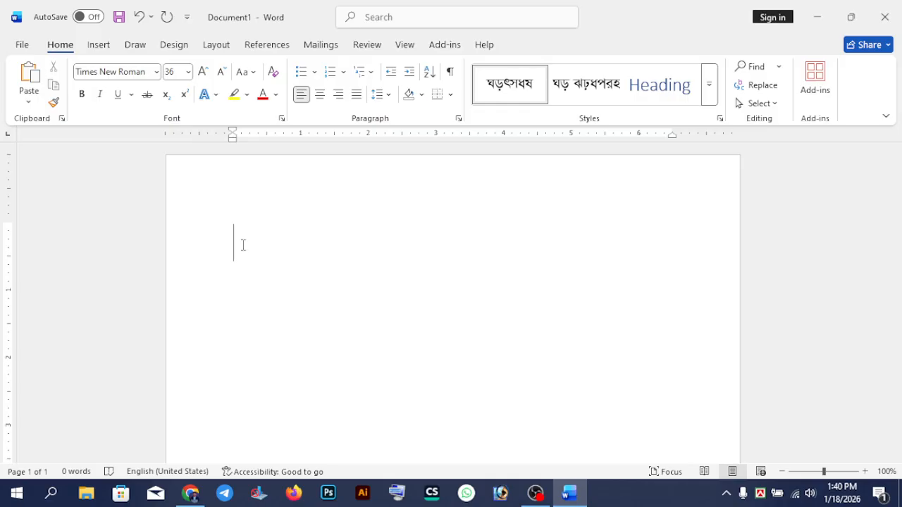
pyautogui.write('2624')
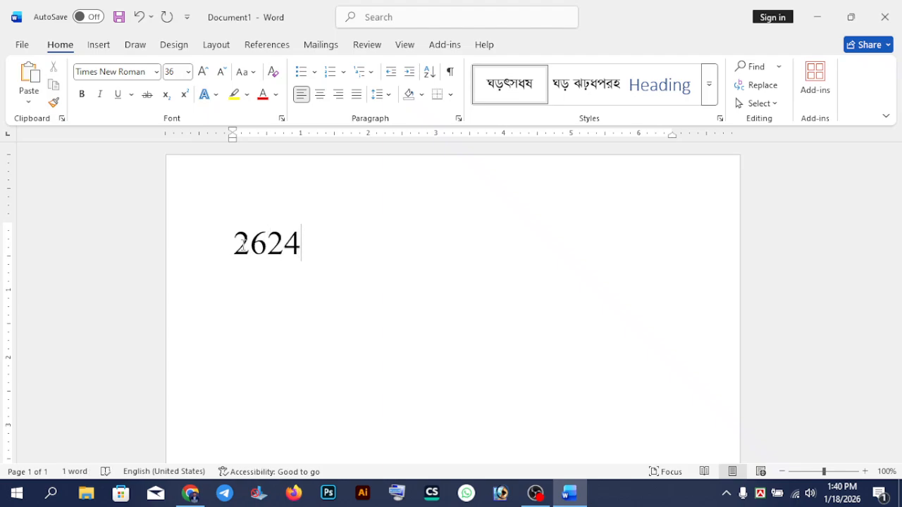
pyautogui.hotkey('alt', 'x')
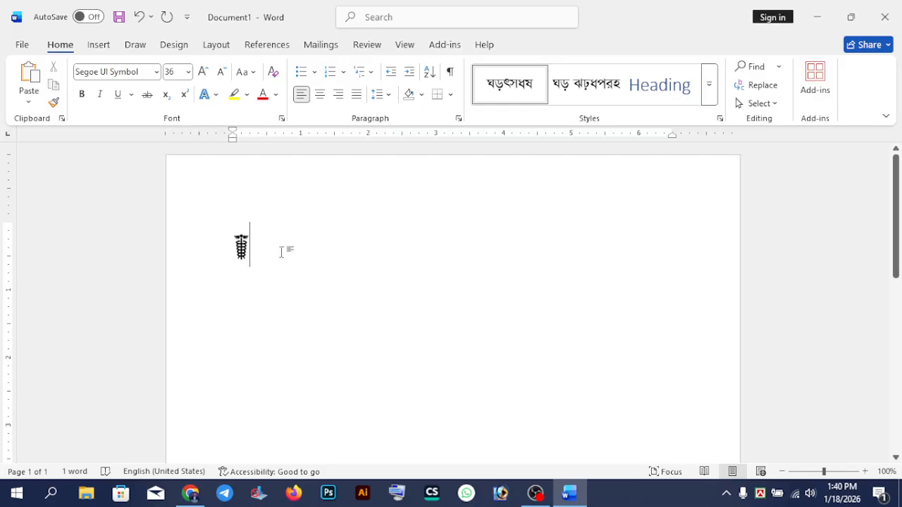
# Step: Enlarge the caduceus symbol to a font size of 90 pt
pyautogui.moveTo(282, 250); pyautogui.dragTo(181, 250)
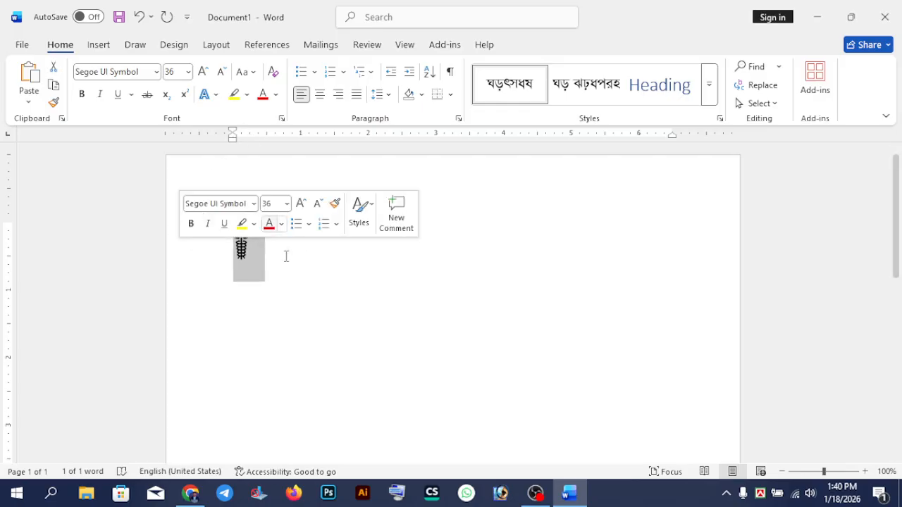
pyautogui.click(322, 292)
pyautogui.moveTo(280, 252); pyautogui.dragTo(175, 258)
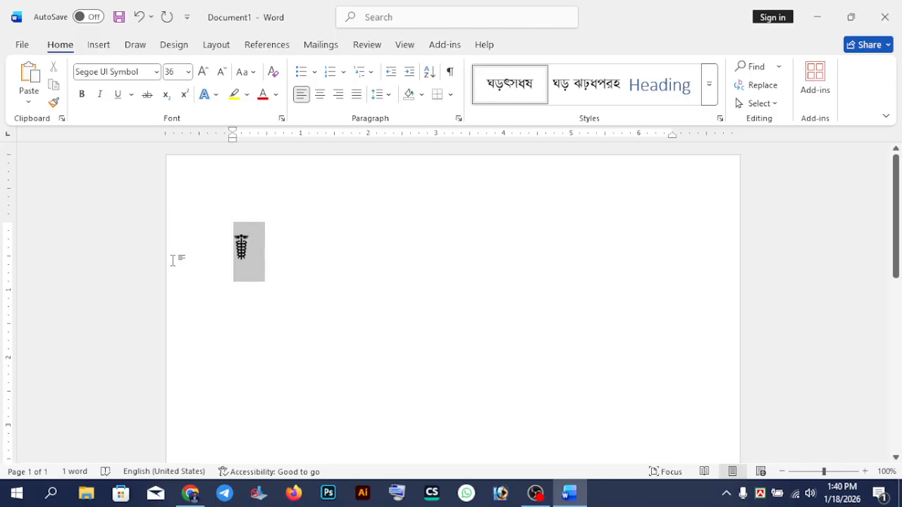
pyautogui.click(202, 72)
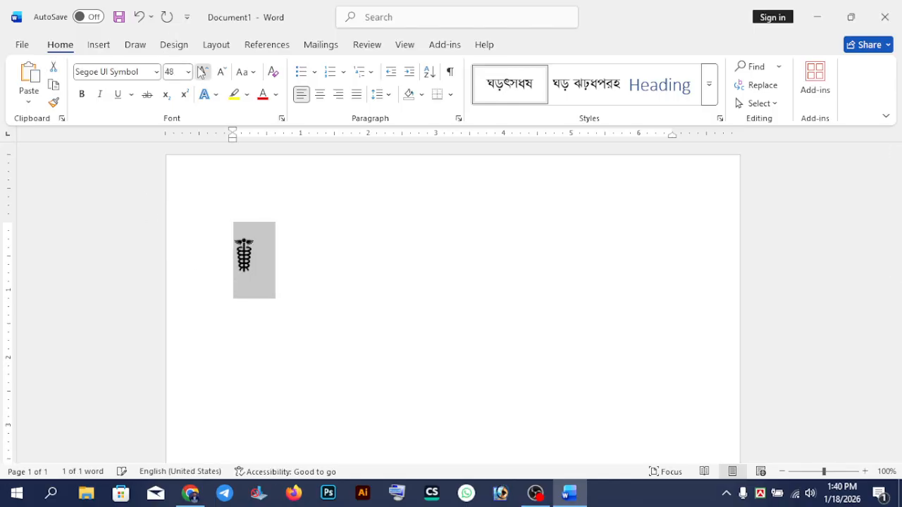
pyautogui.click(202, 72)
pyautogui.click(202, 72)
pyautogui.click(202, 72)
pyautogui.click(298, 326)
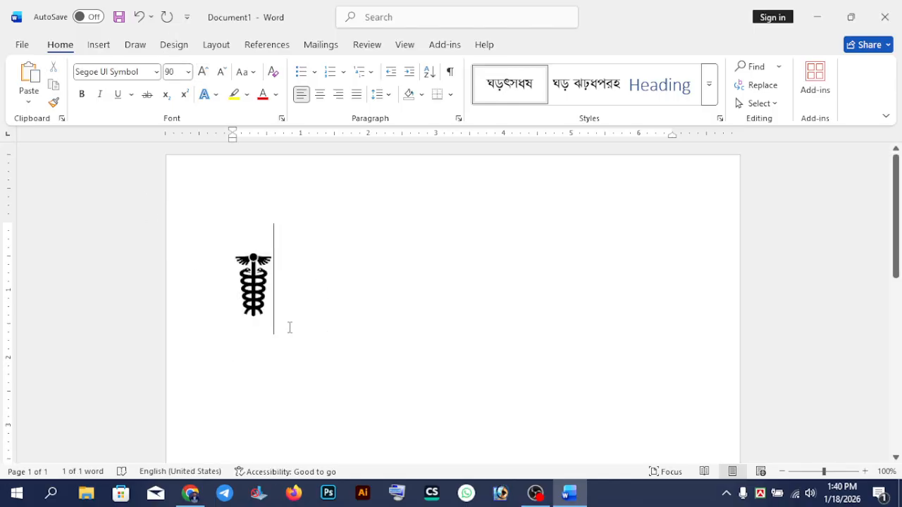
# Step: Increase the symbol's font size to 100 pt and reduce it back to 90 pt
pyautogui.moveTo(286, 298); pyautogui.dragTo(197, 288)
pyautogui.click(202, 72)
pyautogui.click(296, 272)
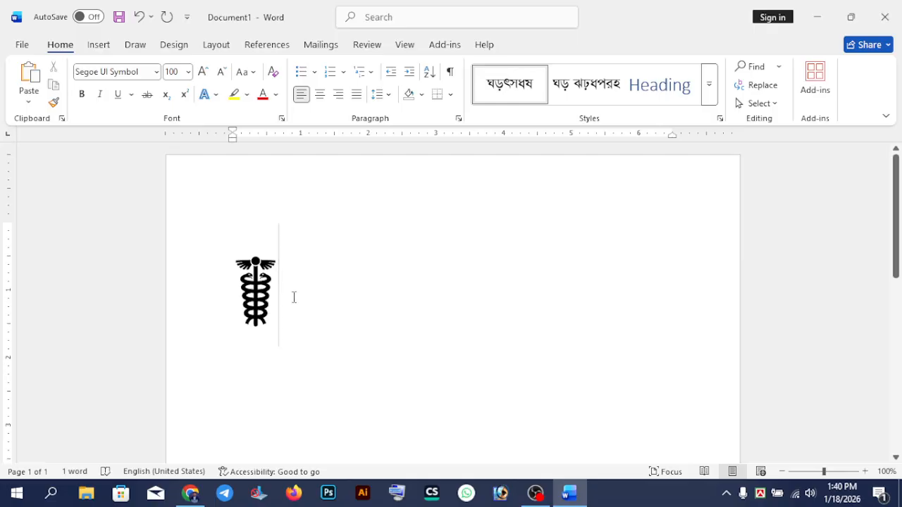
pyautogui.click(228, 303)
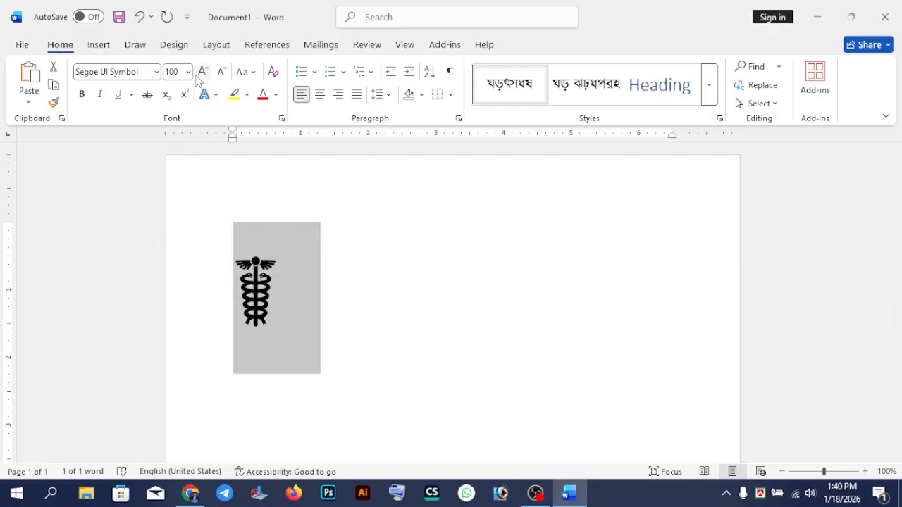
pyautogui.click(221, 71)
pyautogui.click(297, 298)
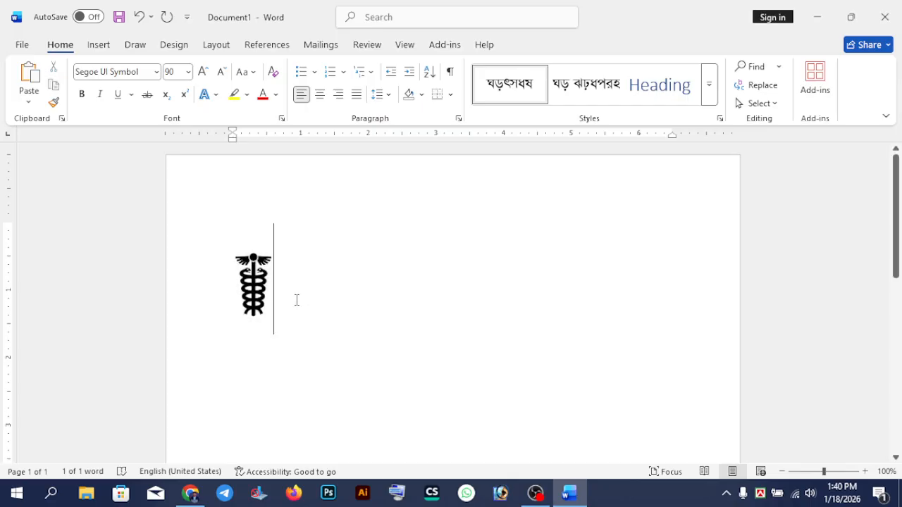
pyautogui.click(224, 288)
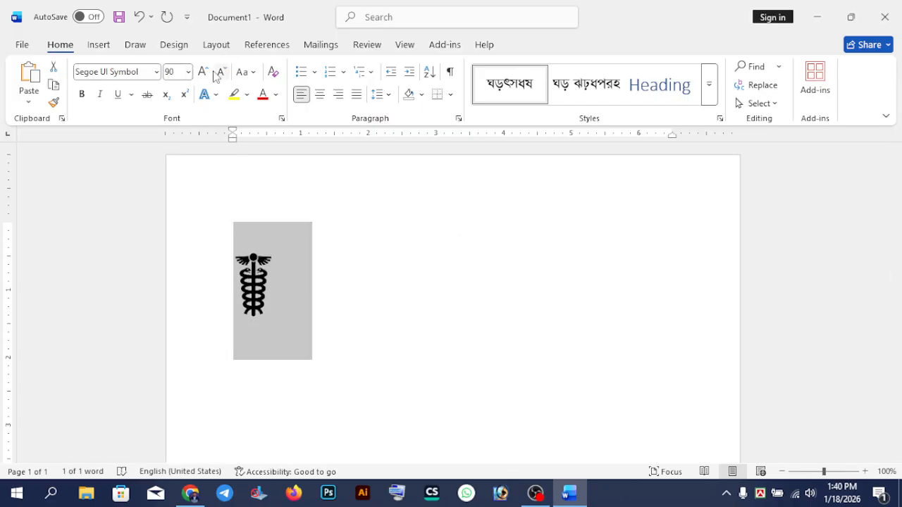
# Step: Insert a second caduceus symbol beside the first, separated by a space, by converting the character code 2624
pyautogui.click(278, 281)
pyautogui.write('2624')
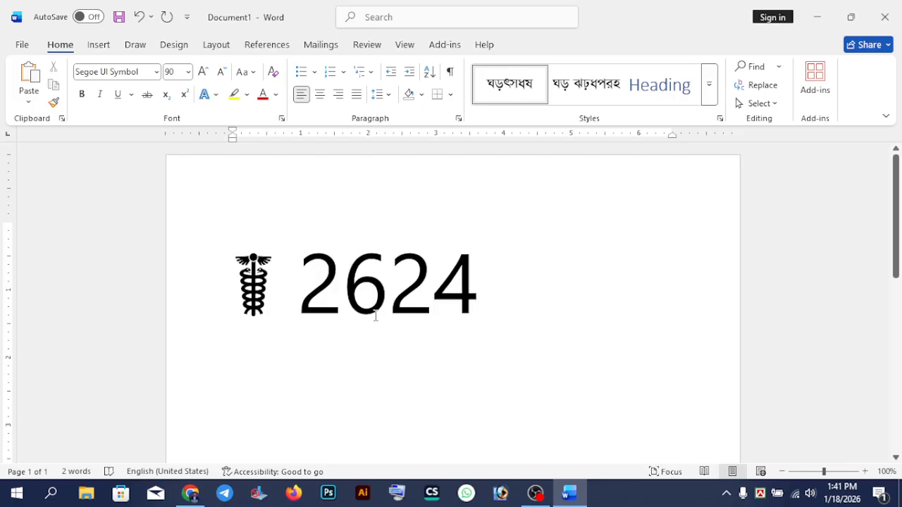
pyautogui.press('alt')
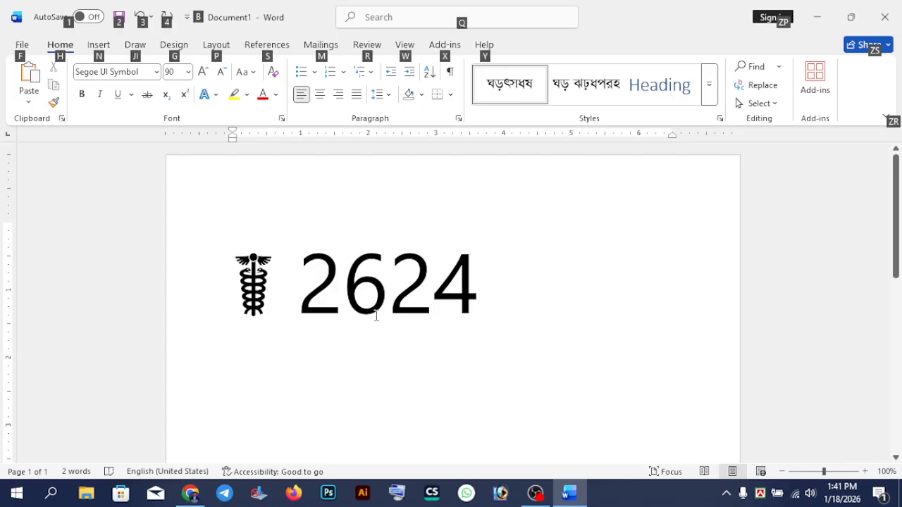
pyautogui.hotkey('alt', 'x')
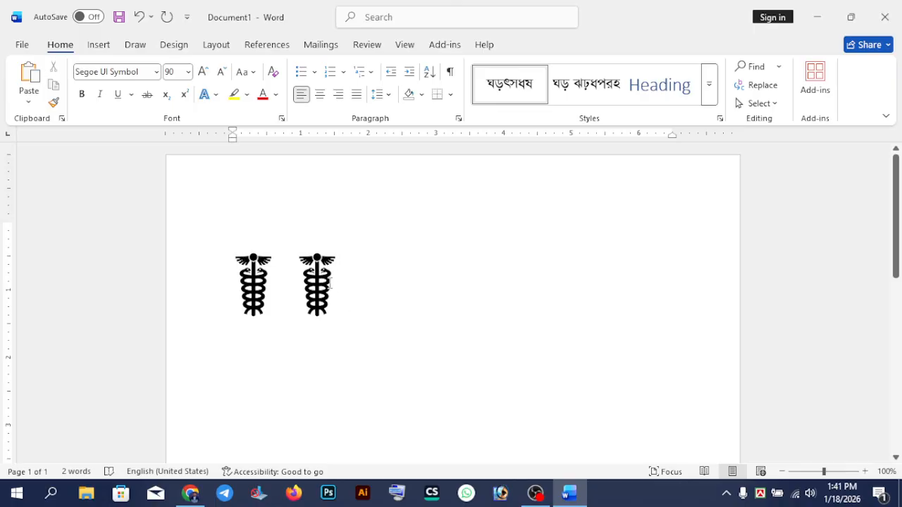
pyautogui.moveTo(342, 284); pyautogui.dragTo(312, 288)
# Step: Write "2624" and "Alt+x" on two separate lines below the symbols
pyautogui.click(376, 303)
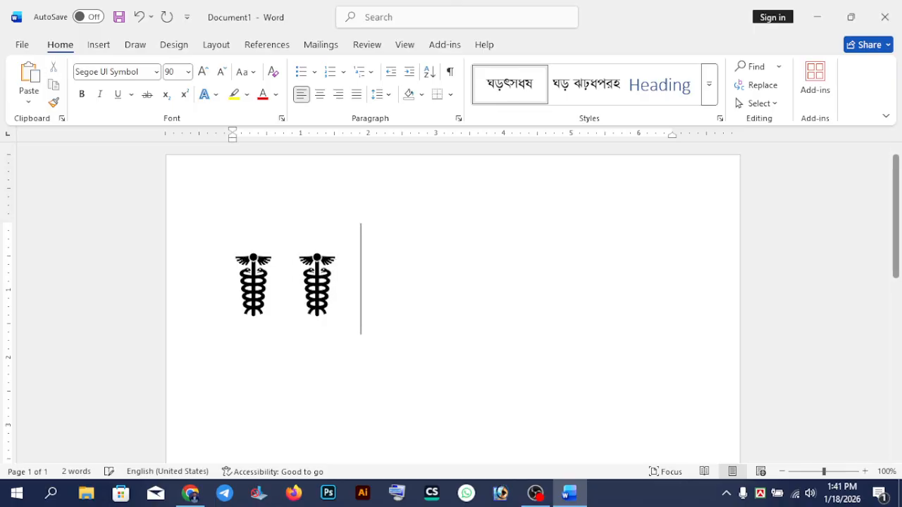
pyautogui.press('Return')
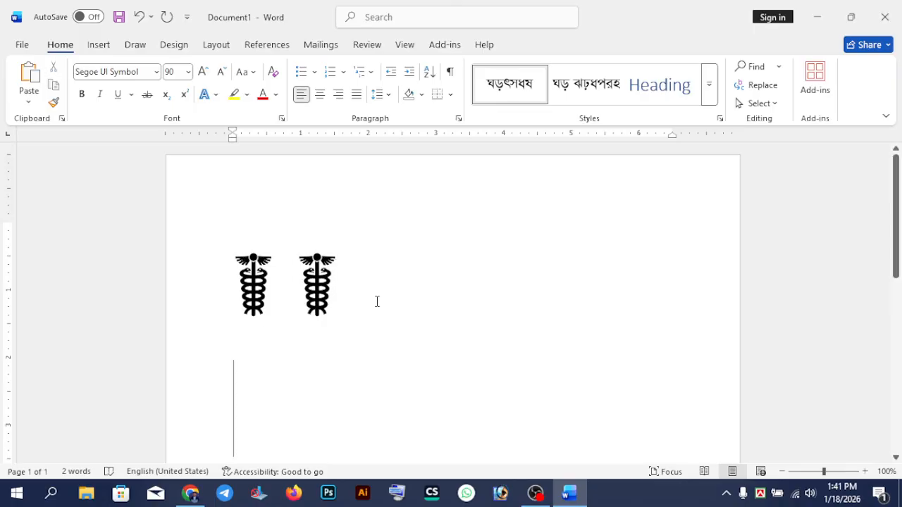
pyautogui.write('2624')
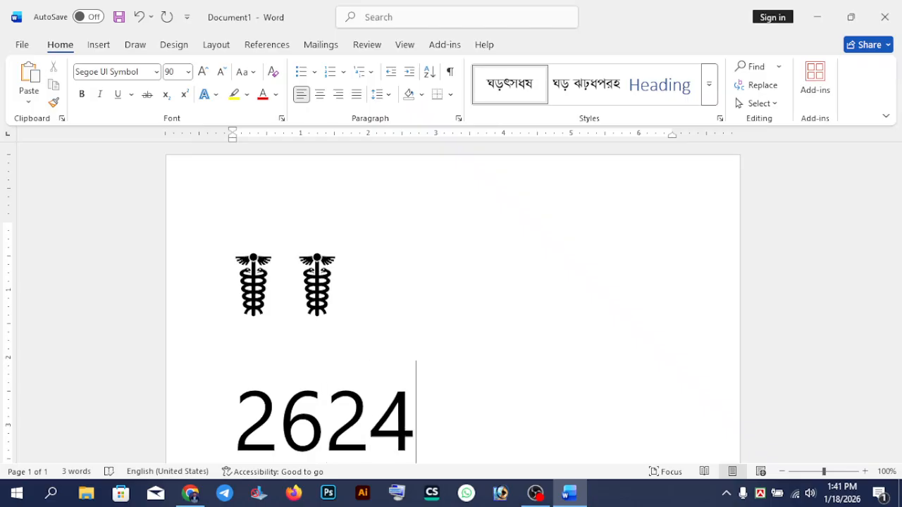
pyautogui.write('-')
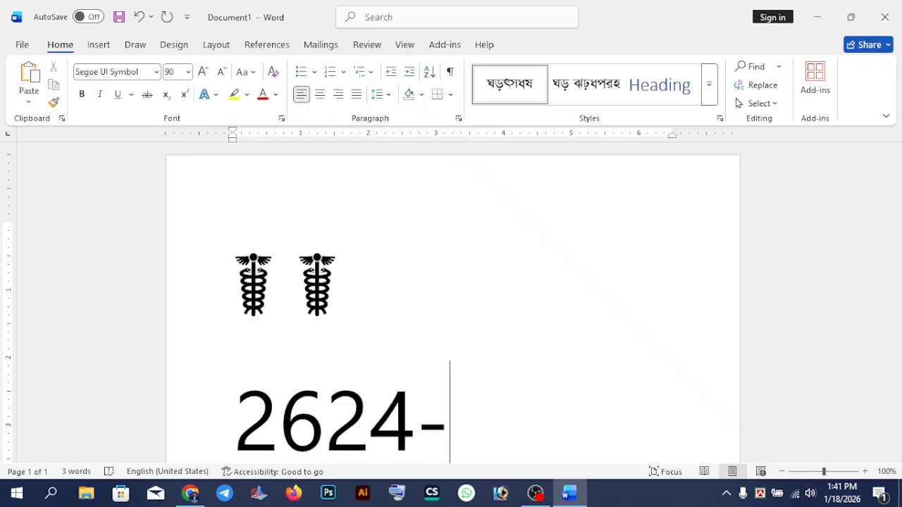
pyautogui.press('BackSpace')
pyautogui.press('BackSpace')
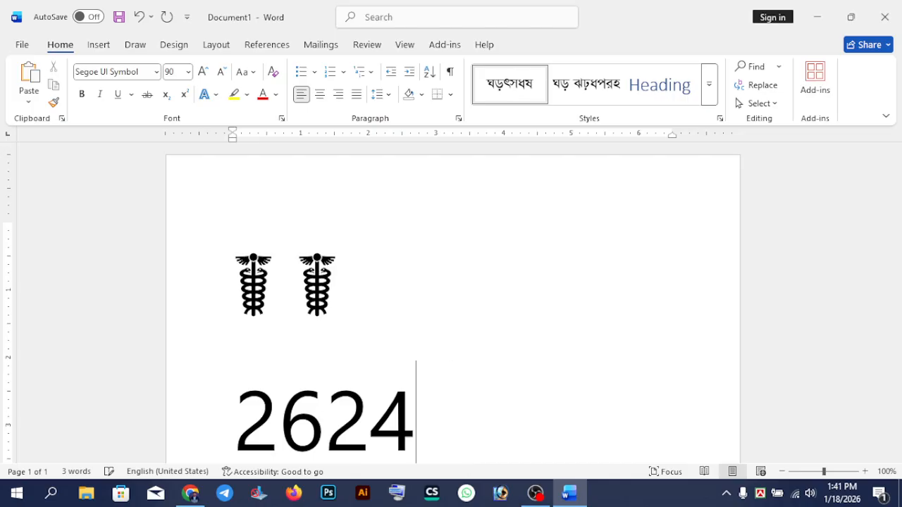
pyautogui.press('Return')
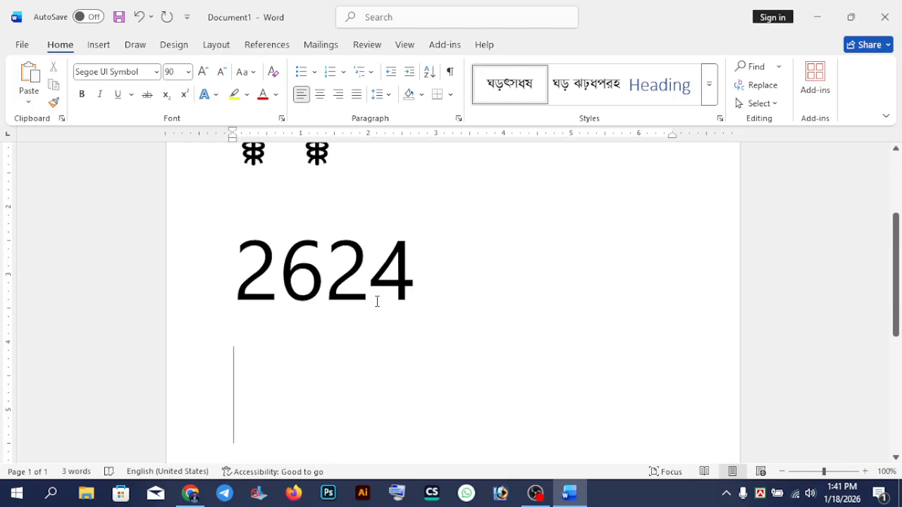
pyautogui.write('AI')
pyautogui.write('t')
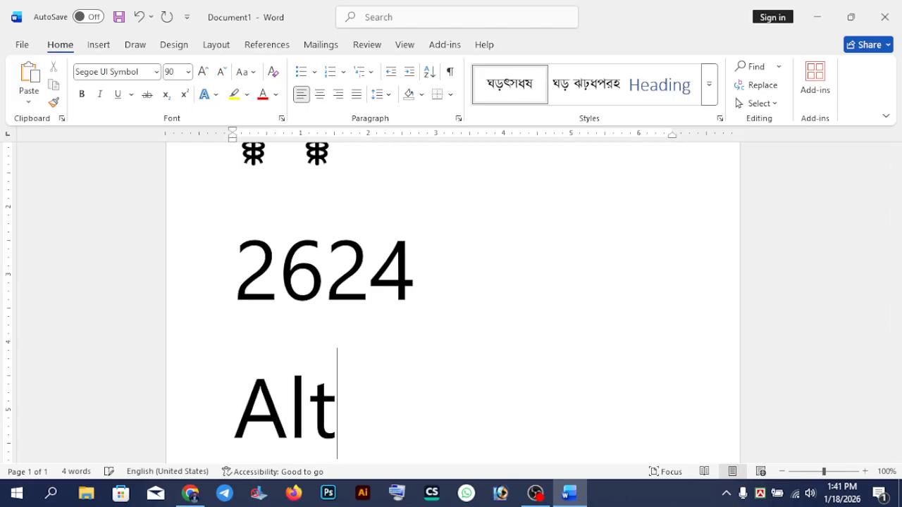
pyautogui.write('+x')
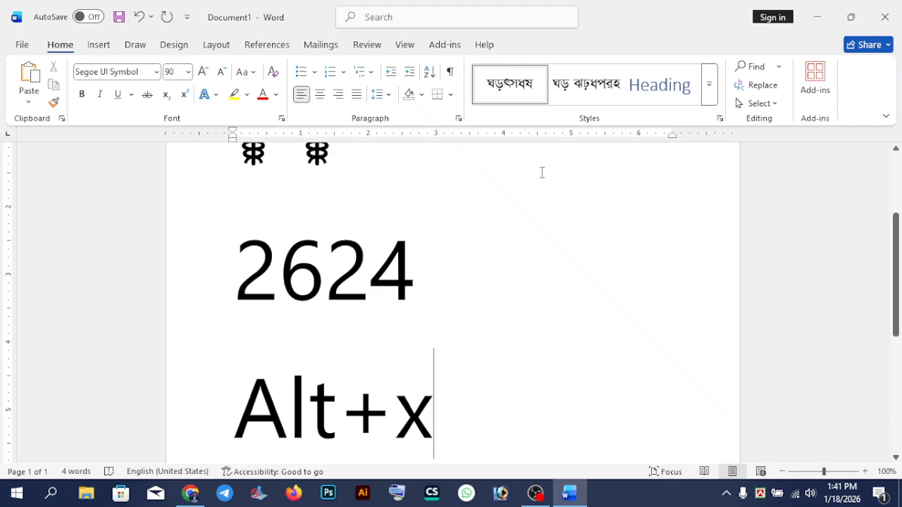
# Step: Review the symbols and the two text lines beneath them at 70% zoom, and minimize the document window
pyautogui.scroll(-1, 497, 285)
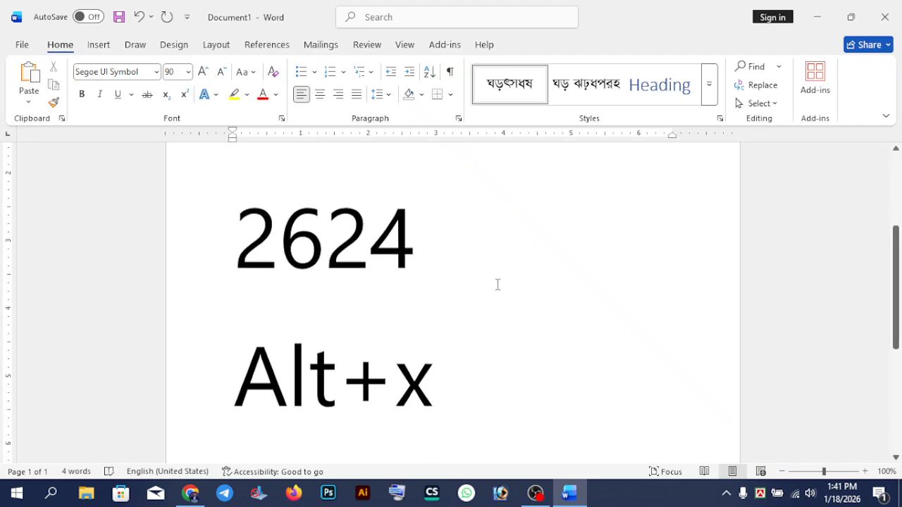
pyautogui.scroll(5, 497, 284)
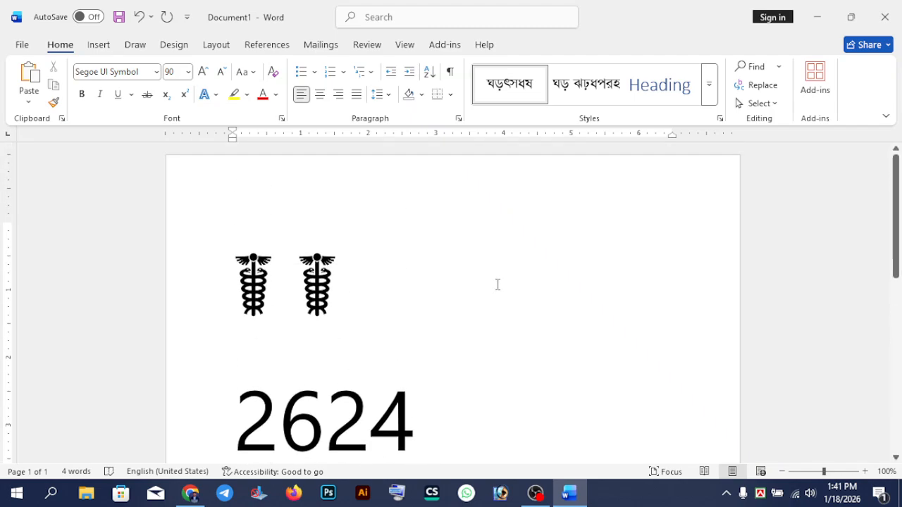
pyautogui.scroll(-1, 498, 285)
pyautogui.scroll(-1, 517, 263)
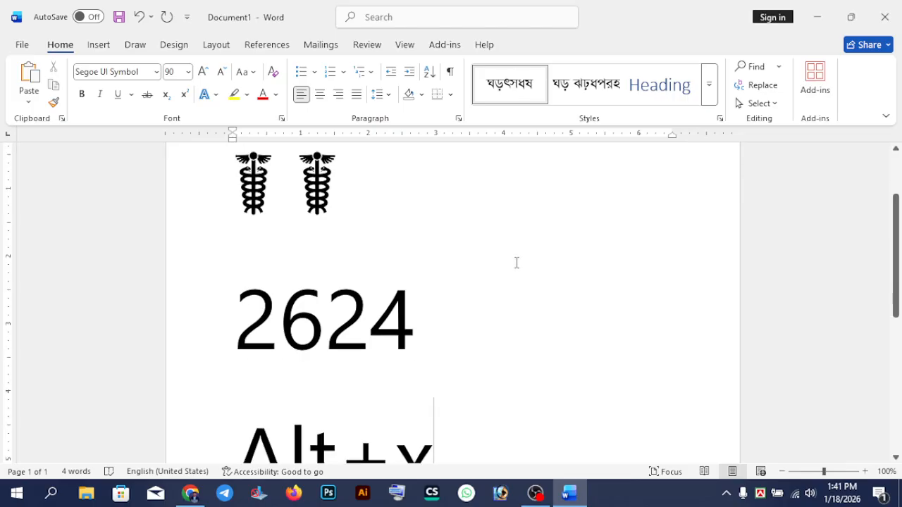
pyautogui.scroll(-1, 516, 263)
pyautogui.keyDown('ctrl'); pyautogui.scroll(-2, 517, 263); pyautogui.keyUp('ctrl')
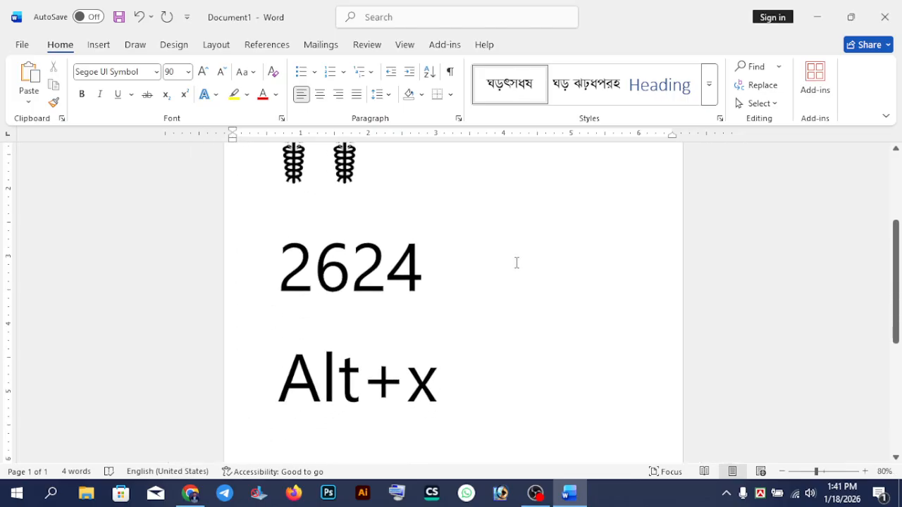
pyautogui.keyDown('ctrl'); pyautogui.scroll(-1, 516, 263); pyautogui.keyUp('ctrl')
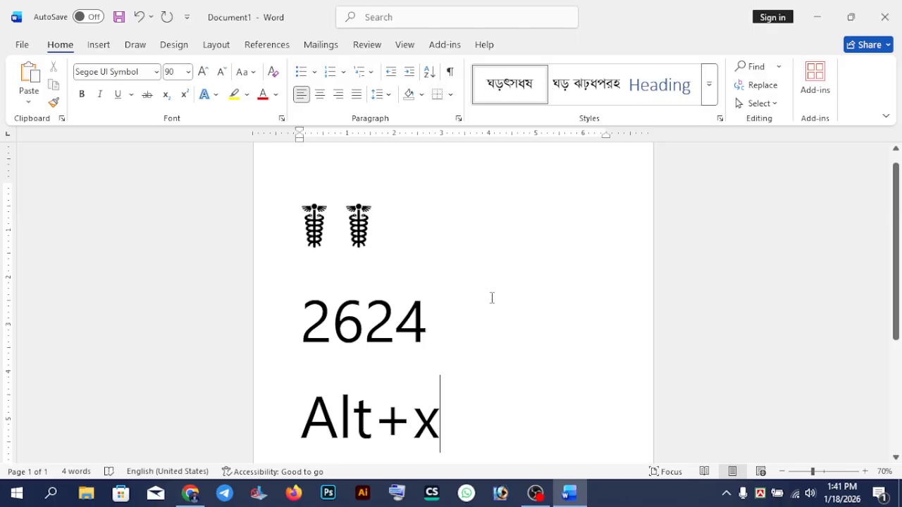
pyautogui.scroll(1, 492, 298)
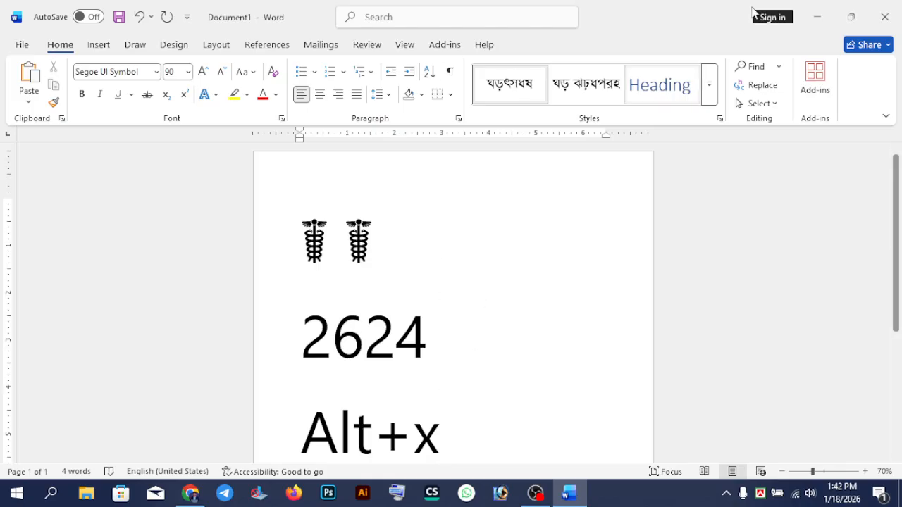
pyautogui.click(806, 9)
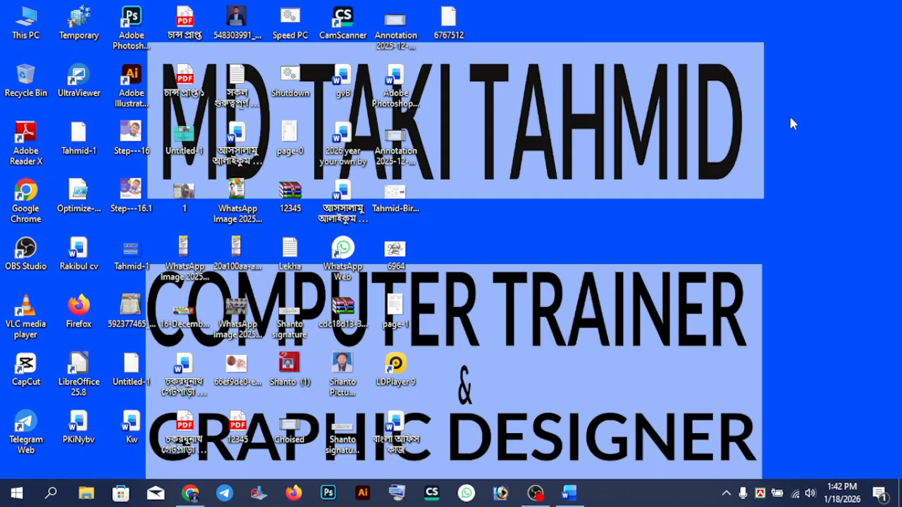